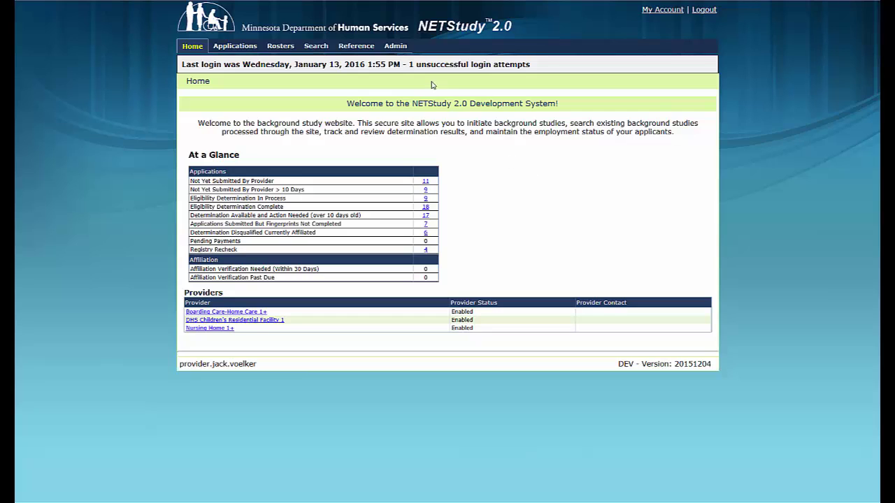
Go to User Accounts administration and start a blank new user account.
mouse_move(395, 46)
left_click(406, 60)
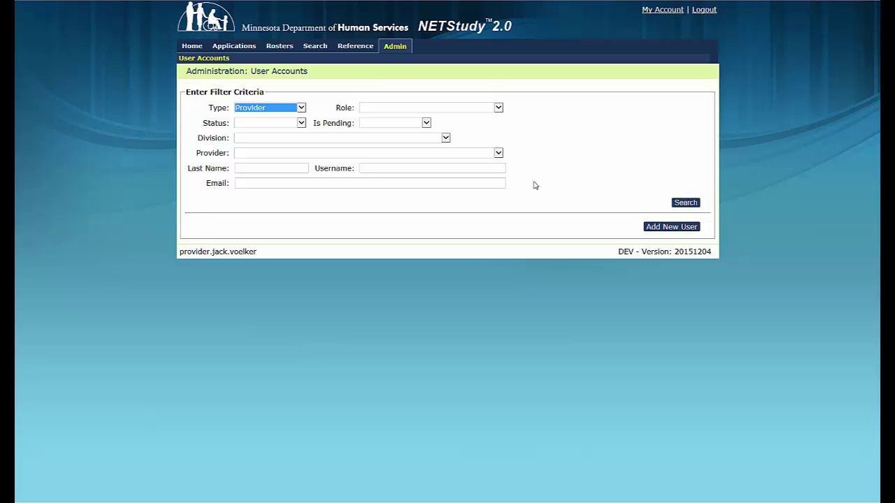
left_click(649, 229)
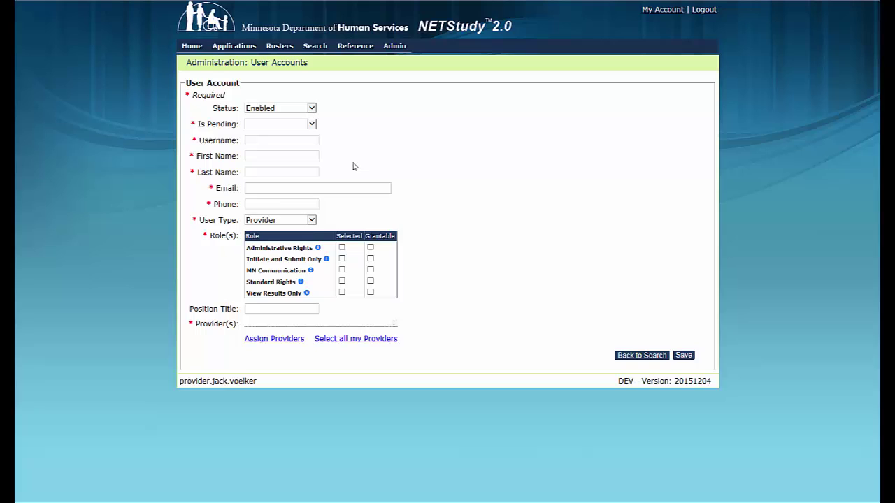
left_click(279, 126)
left_click(277, 140)
type("te")
type("st@email")
type(".com")
left_click(312, 155)
type("test")
left_click(302, 171)
type("u")
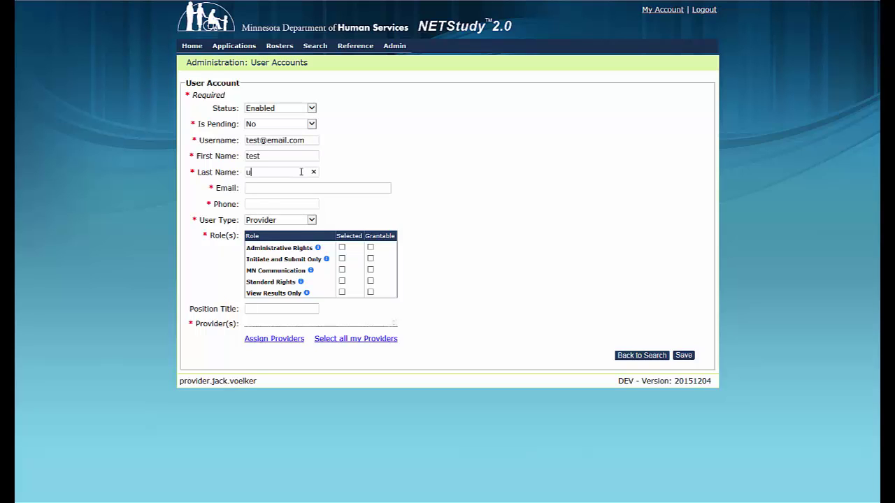
type("ser")
left_click(301, 186)
type("t")
type("est@emai")
type("l.com")
key("Tab")
type("555-555-5")
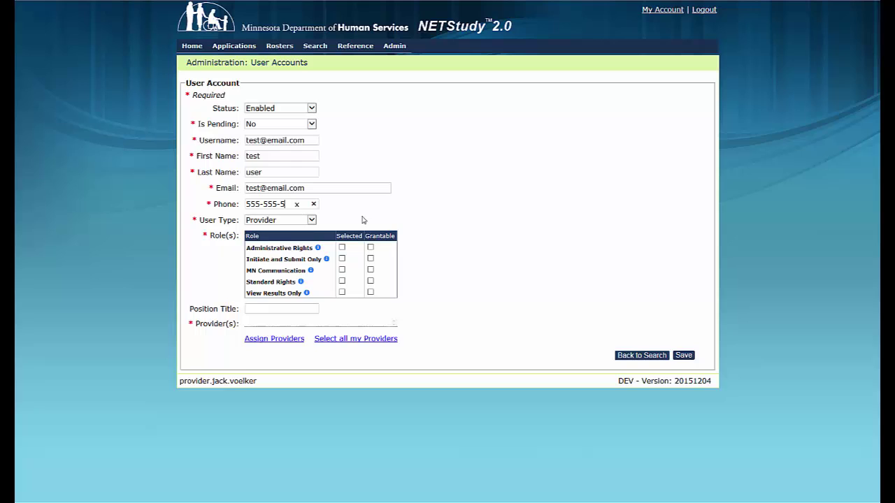
type("555")
left_click(338, 222)
Tick the Standard Rights and MN Communication roles in the Role(s) table.
left_click(342, 282)
left_click(342, 270)
Search providers for 'nurs', assign Nursing Home 1+, and save the assignment.
left_click(278, 343)
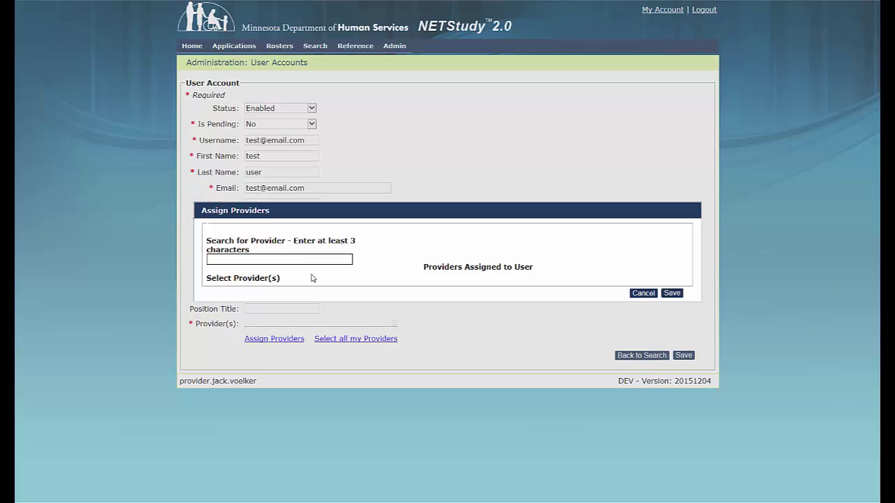
type("nurs")
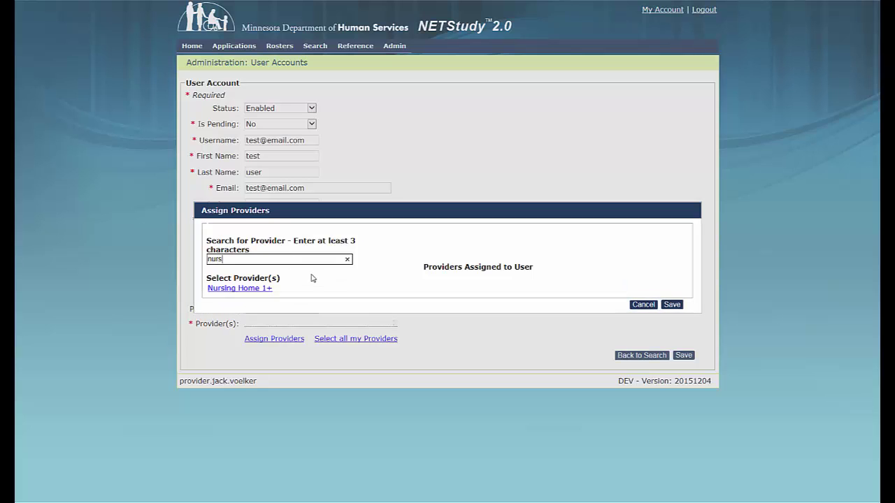
left_click(244, 288)
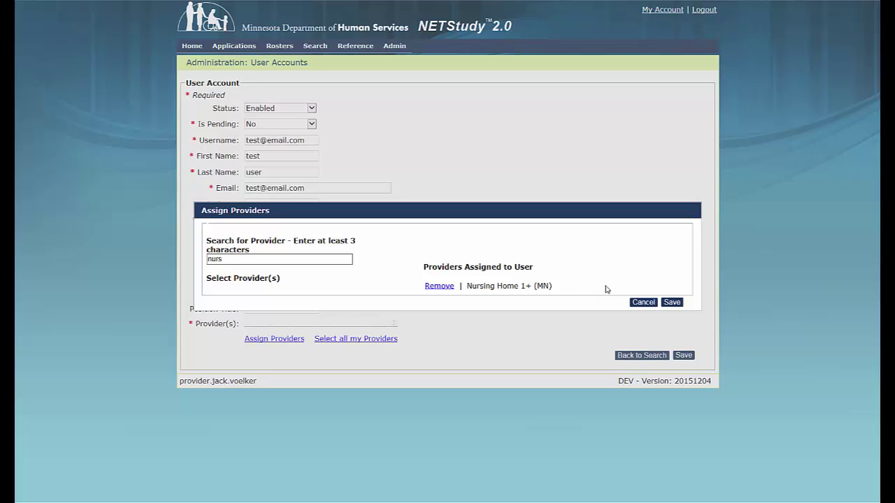
left_click(671, 303)
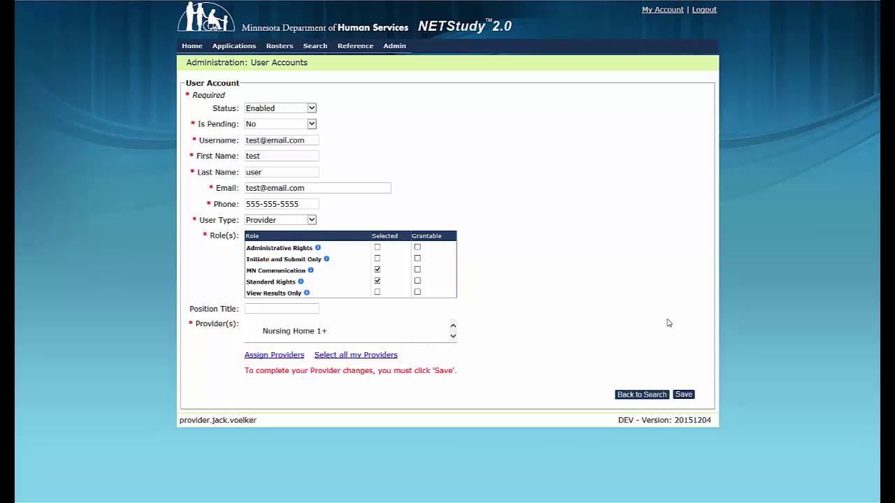
left_click(684, 396)
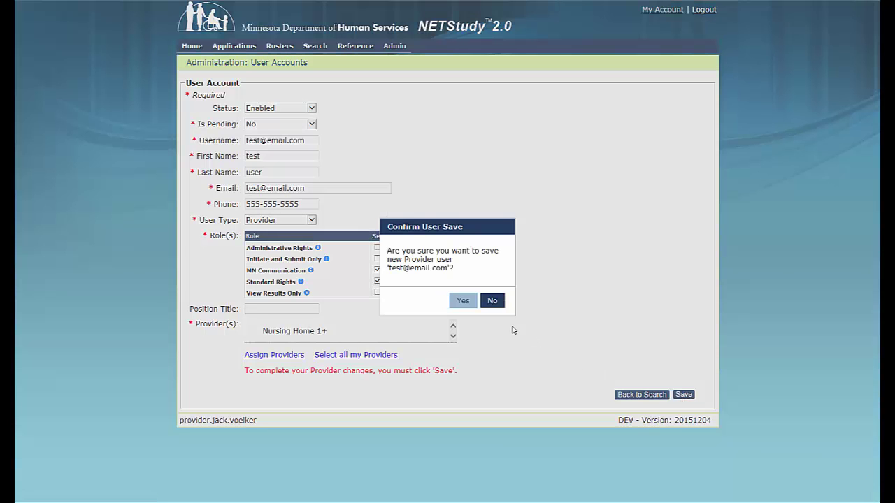
left_click(463, 301)
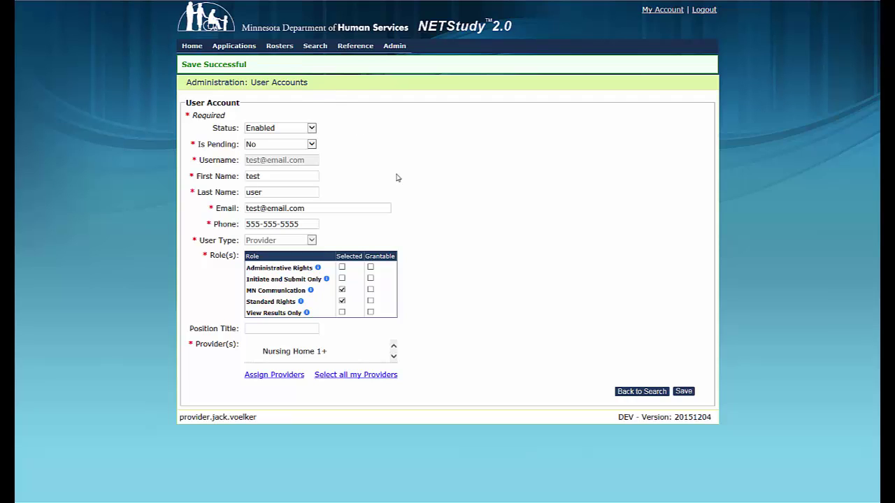
Return to the User Accounts search page with Type set to Provider.
left_click(628, 394)
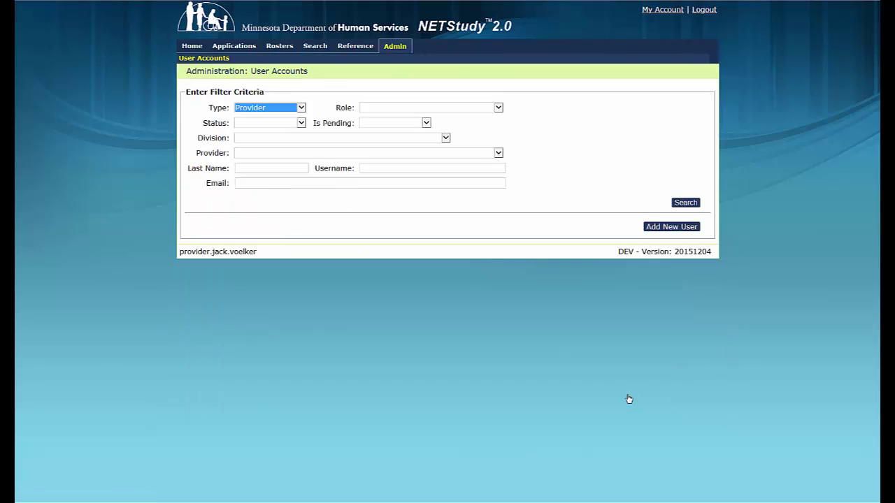
left_click(559, 157)
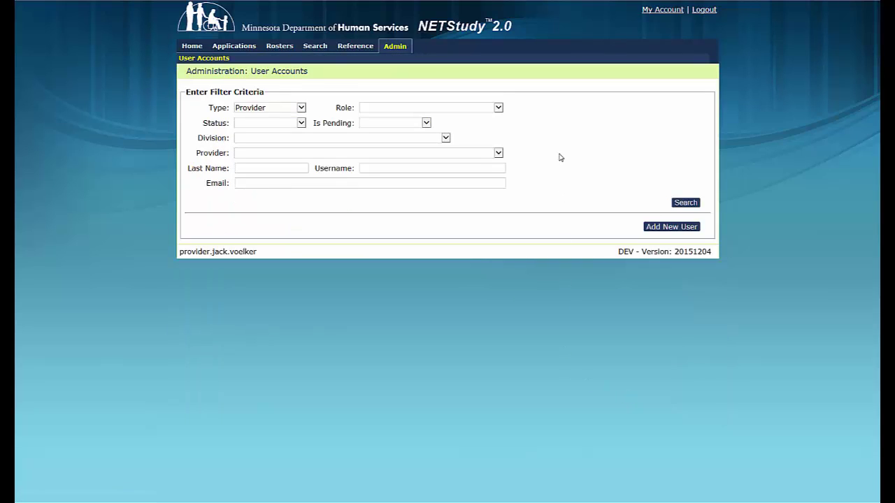